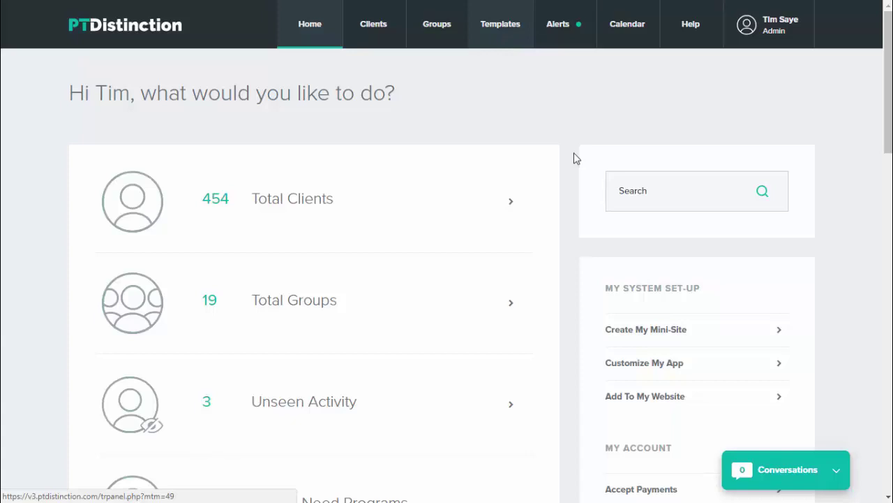
# - Search for the client by name, open their profile, and choose to add a program
pyautogui.click(620, 190)
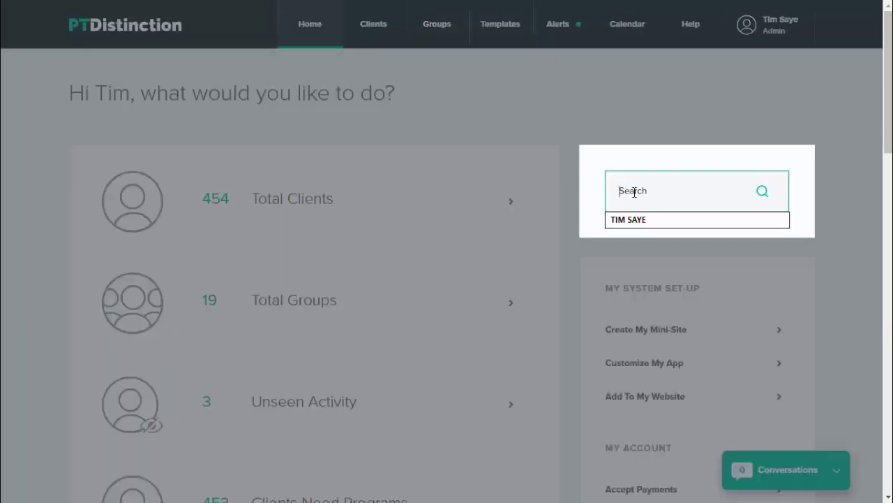
pyautogui.write('tim')
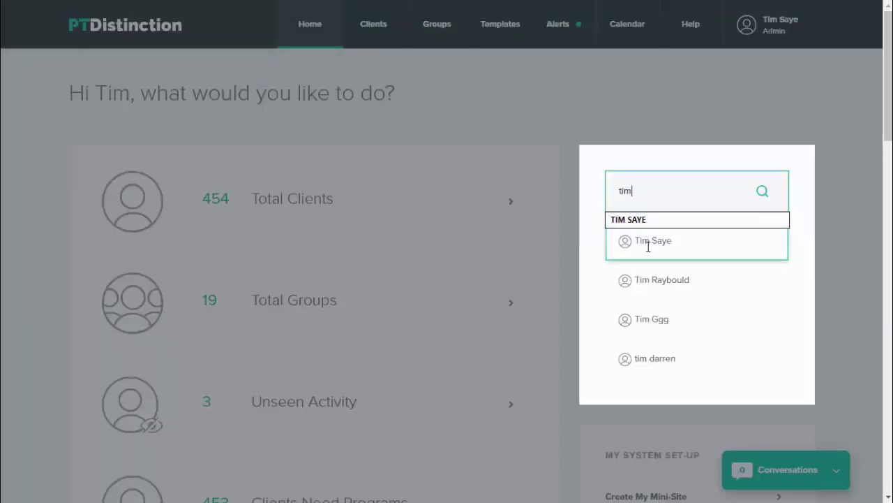
pyautogui.click(648, 246)
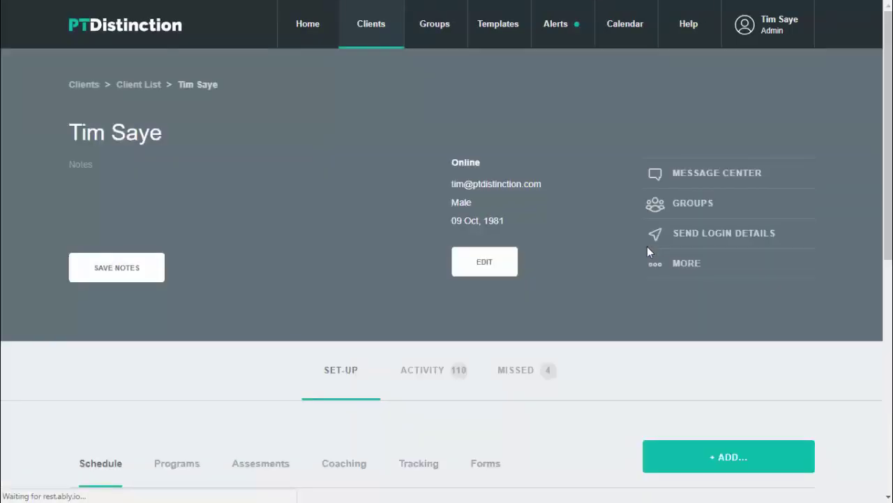
pyautogui.scroll(-1, 589, 301)
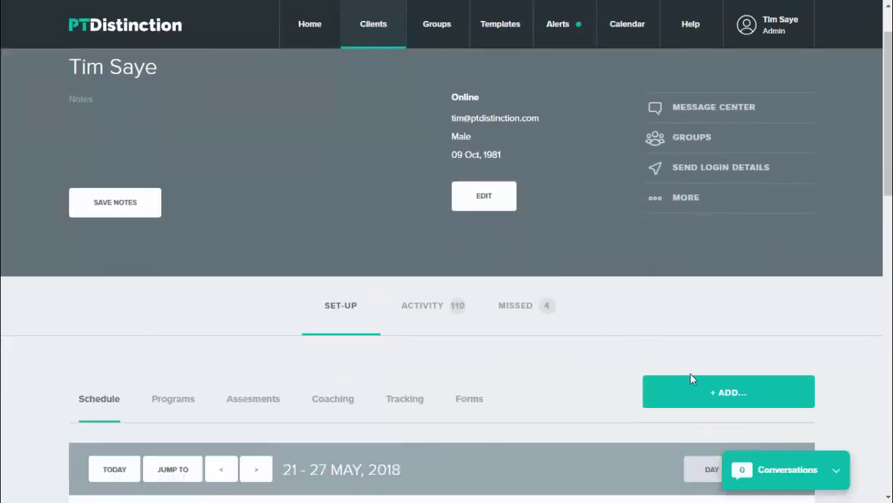
pyautogui.click(714, 387)
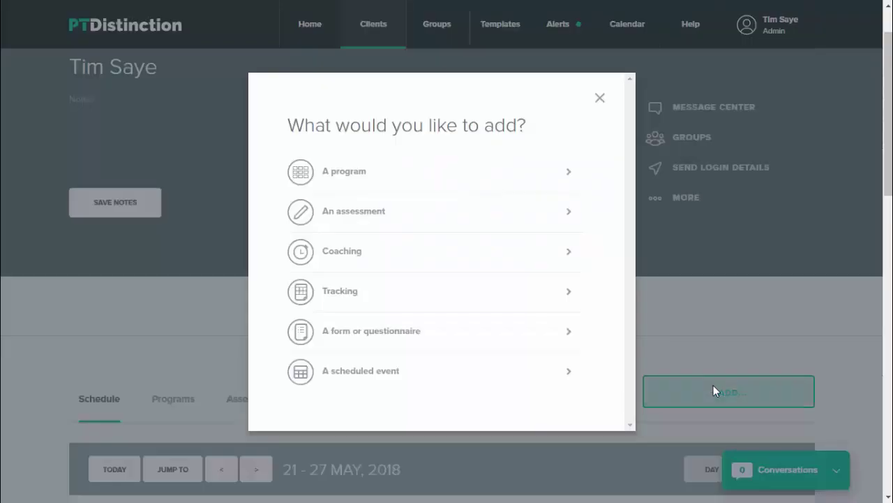
pyautogui.click(359, 173)
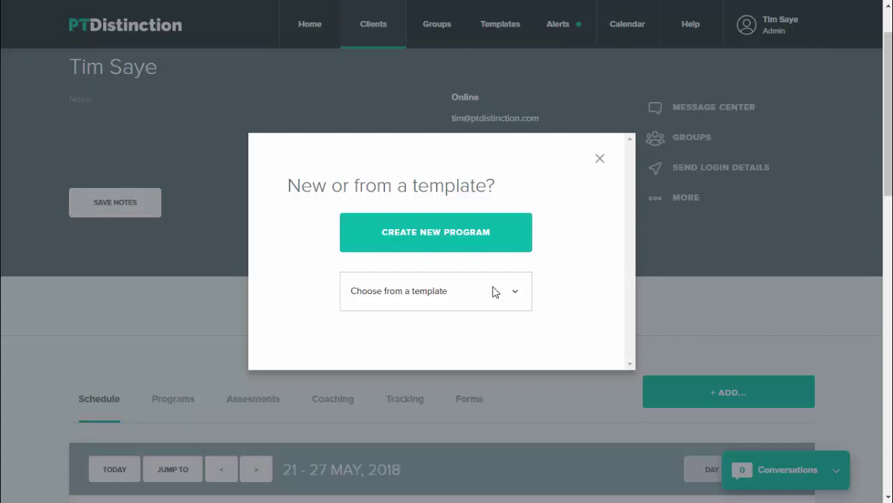
# - Create a brand-new program named 'Program 1'
pyautogui.click(454, 231)
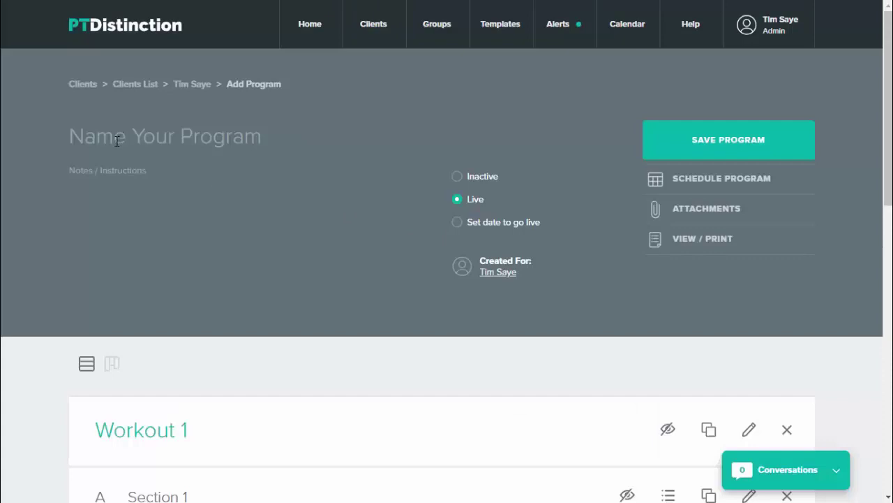
pyautogui.click(117, 140)
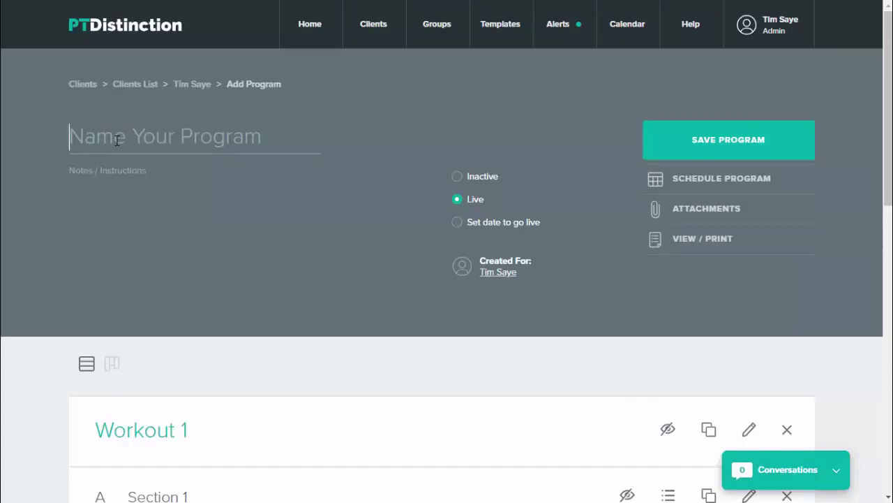
pyautogui.write('P')
pyautogui.press('capslock')
pyautogui.write('rogr')
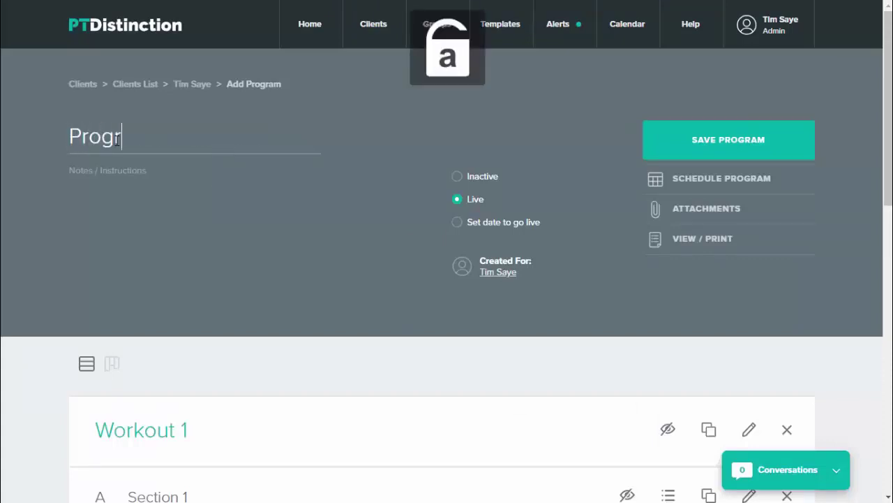
pyautogui.write('am 1')
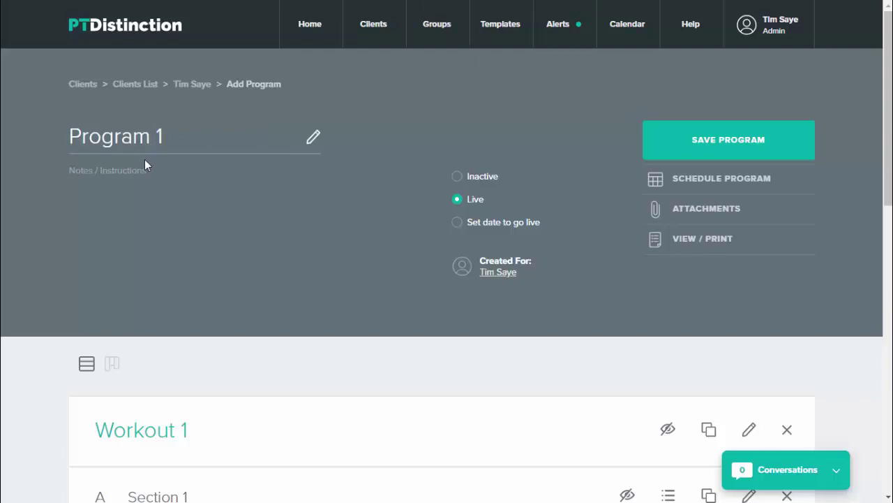
pyautogui.scroll(-3, 161, 210)
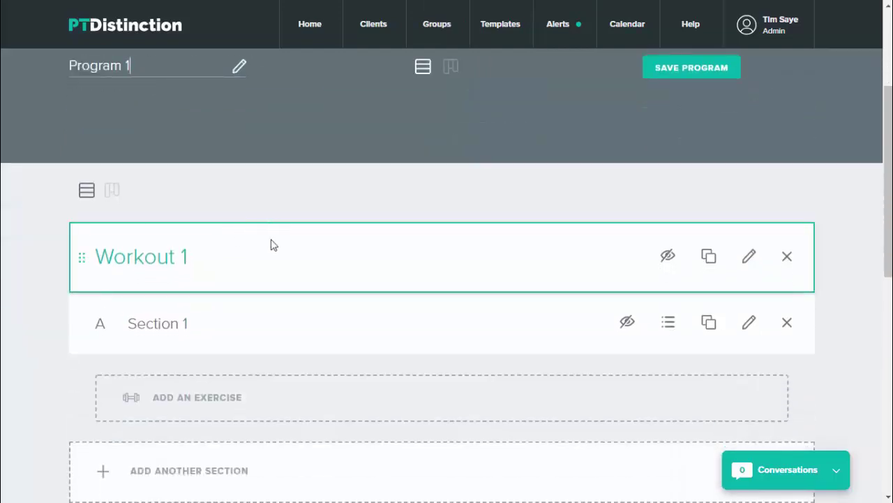
# - Rename the workout's first section to 'Warm Up'
pyautogui.click(201, 259)
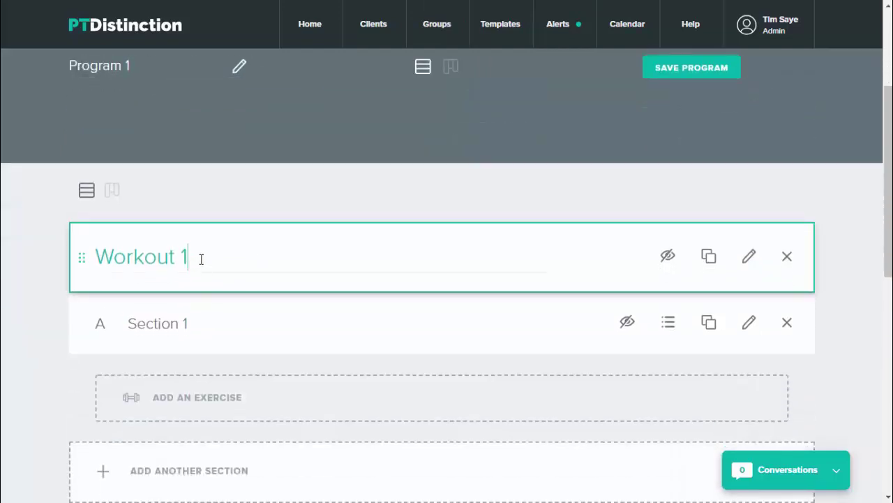
pyautogui.scroll(-1, 201, 265)
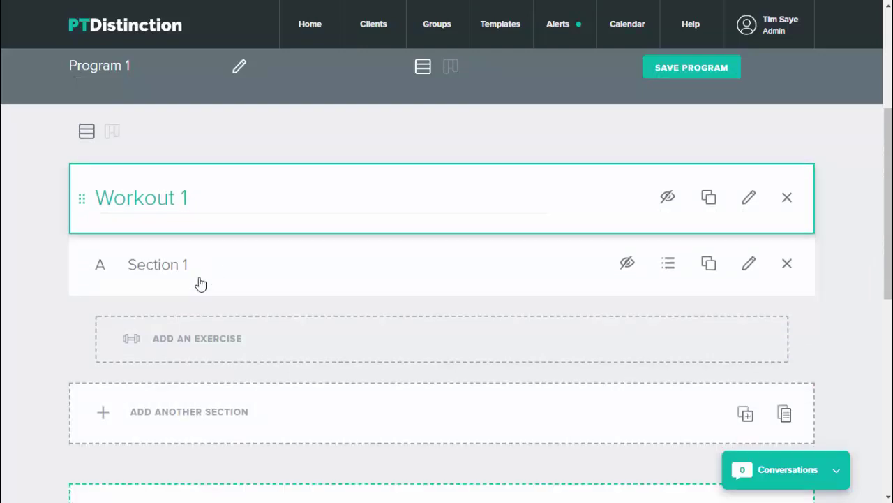
pyautogui.click(198, 259)
pyautogui.press('BackSpace')
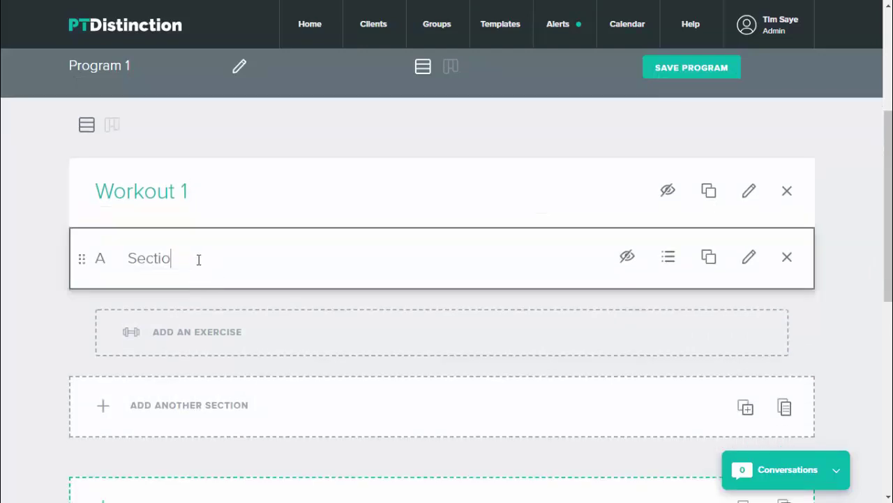
pyautogui.press('BackSpace')
pyautogui.press('BackSpace')
pyautogui.press('BackSpace')
pyautogui.press('BackSpace')
pyautogui.press('BackSpace')
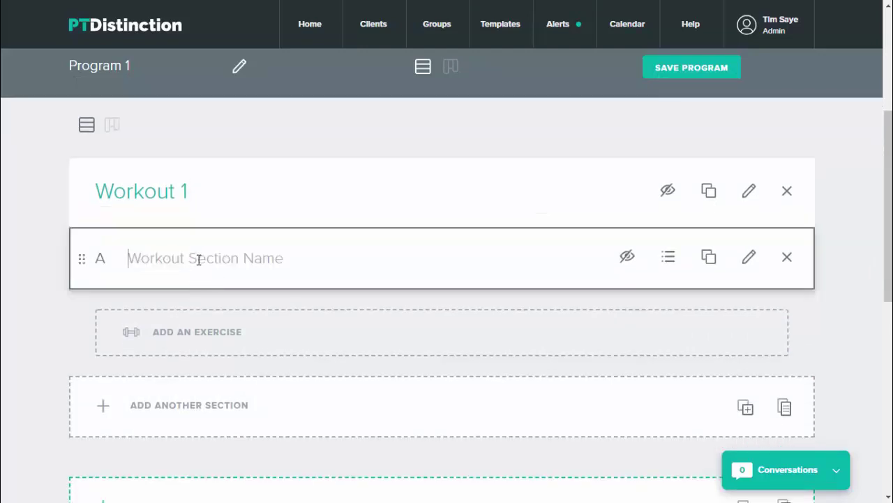
pyautogui.write('Warm Up')
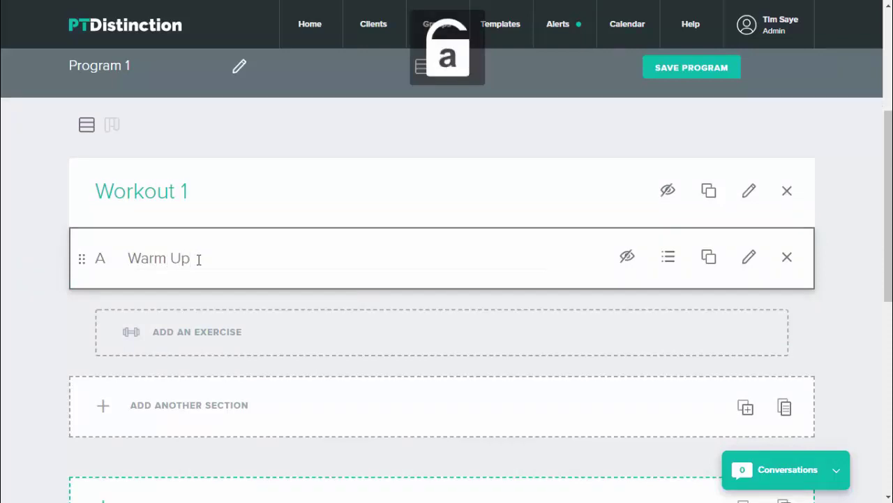
pyautogui.press('Return')
pyautogui.scroll(-1, 209, 263)
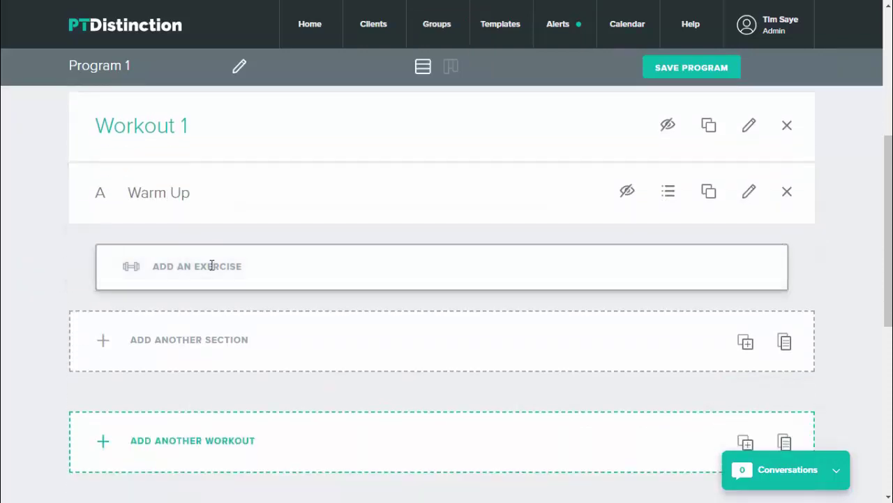
# - Search for and add Foam Roll ITB to the Warm Up section
pyautogui.click(214, 275)
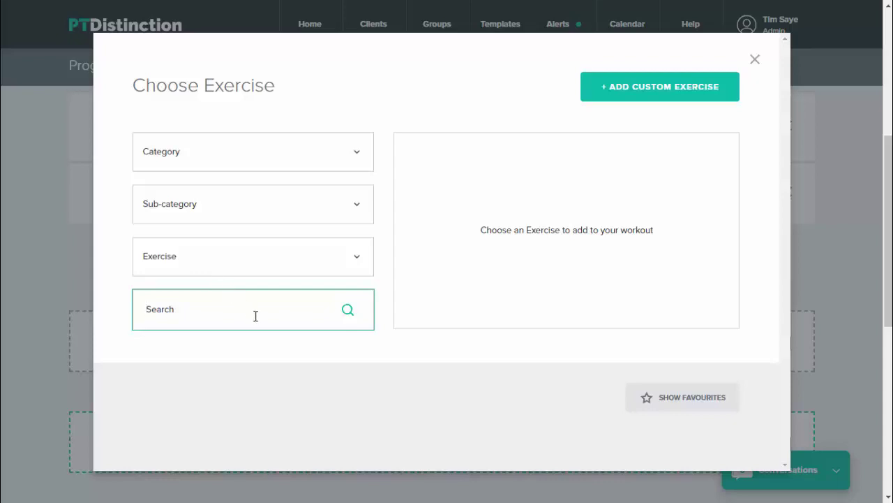
pyautogui.write('foam ')
pyautogui.write('roll it')
pyautogui.write('b')
pyautogui.scroll(-1, 255, 313)
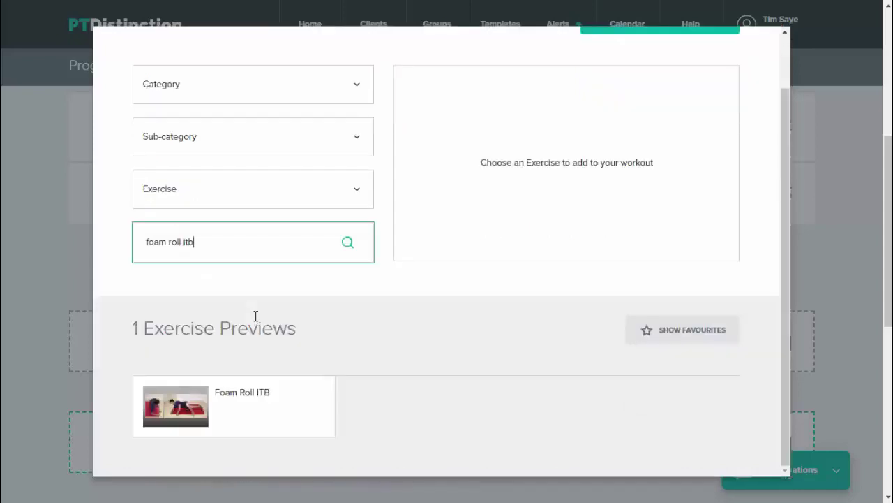
pyautogui.click(243, 394)
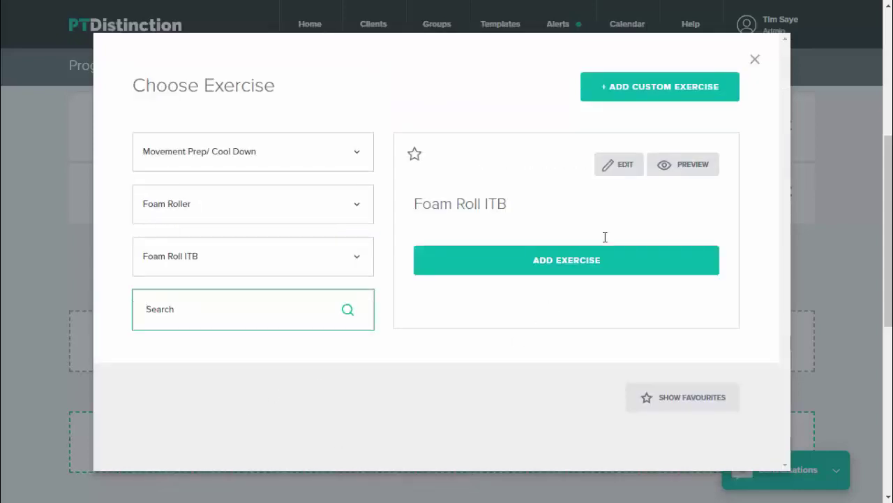
pyautogui.click(590, 257)
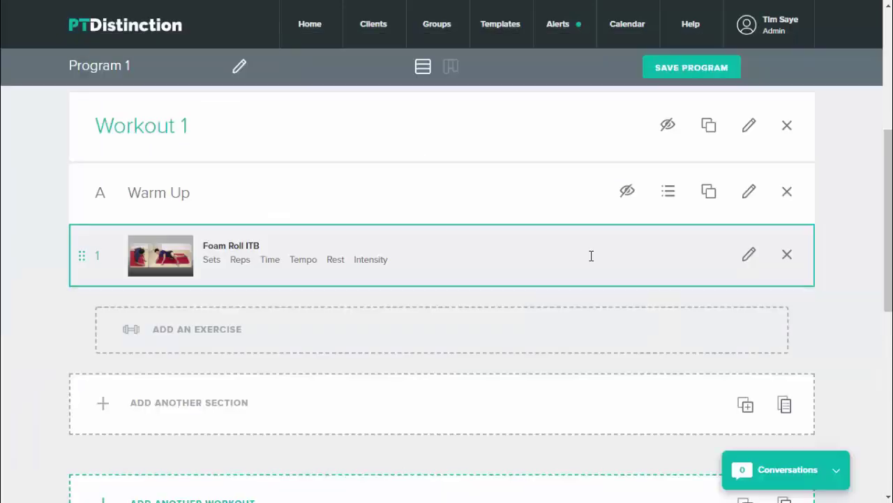
# - Add Lunging Hip Flexor Stretch from Movement Prep/ Cool Down > Dynamic Stretches
pyautogui.click(223, 338)
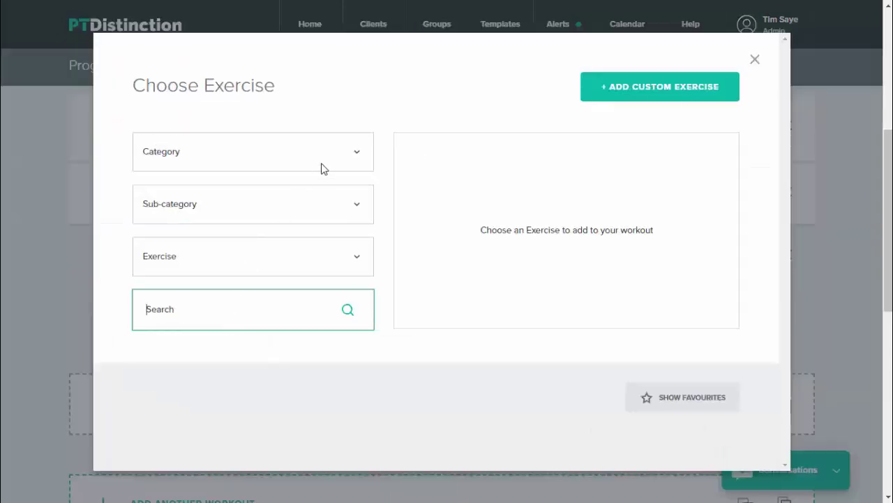
pyautogui.click(321, 167)
pyautogui.click(246, 329)
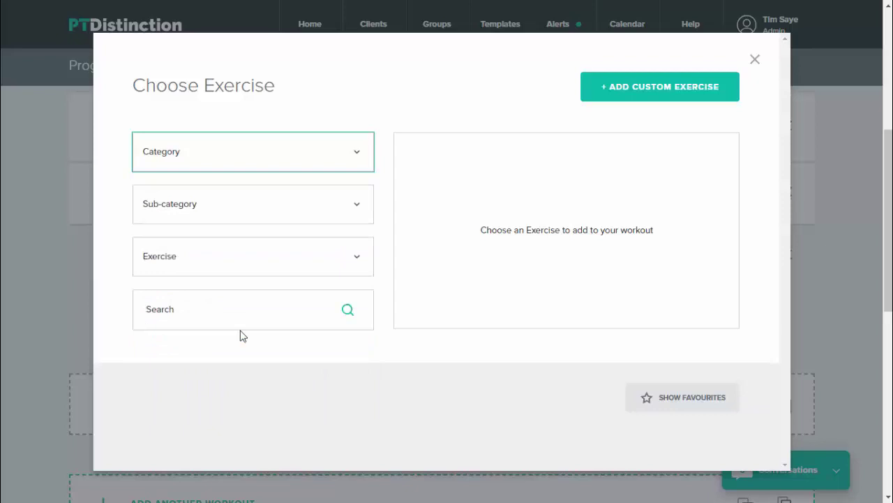
pyautogui.click(332, 209)
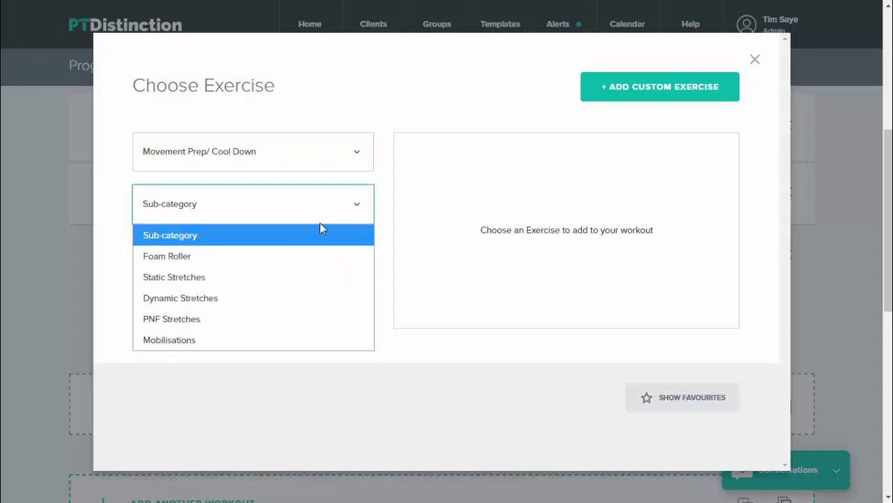
pyautogui.click(253, 296)
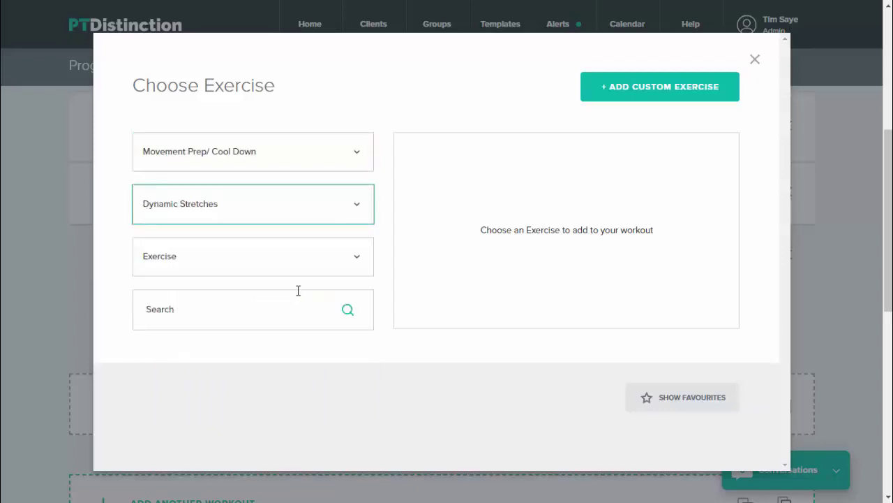
pyautogui.click(323, 266)
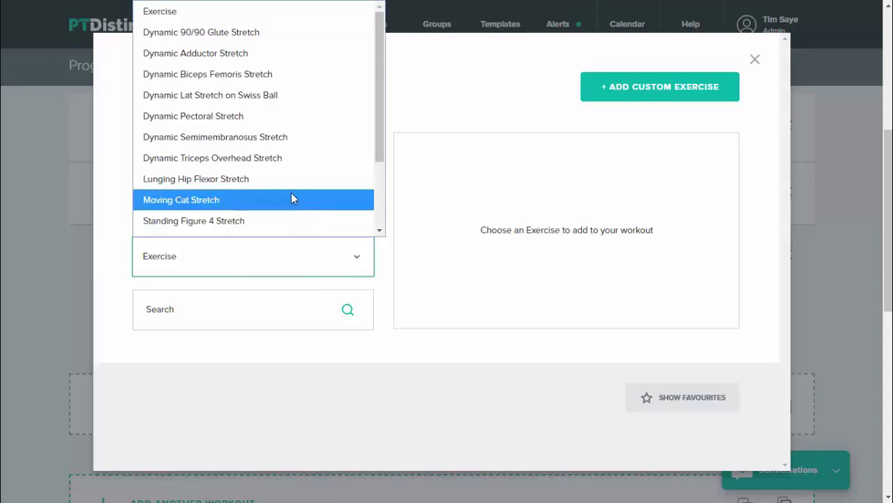
pyautogui.click(287, 183)
pyautogui.click(559, 262)
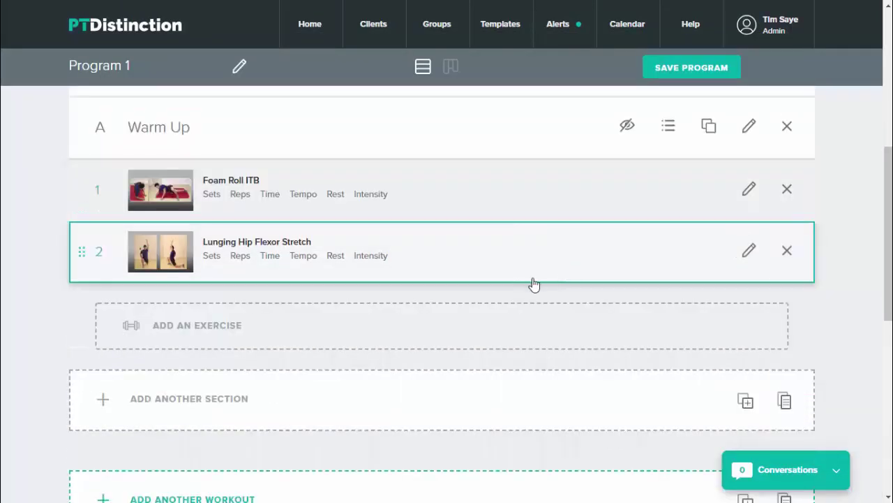
# - Add a new section after Warm Up named 'Circuit 1'
pyautogui.scroll(-1, 528, 275)
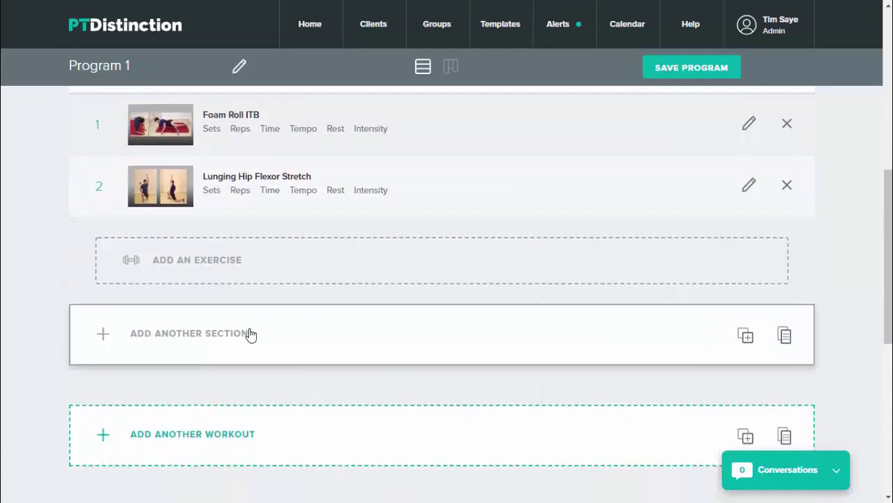
pyautogui.click(245, 335)
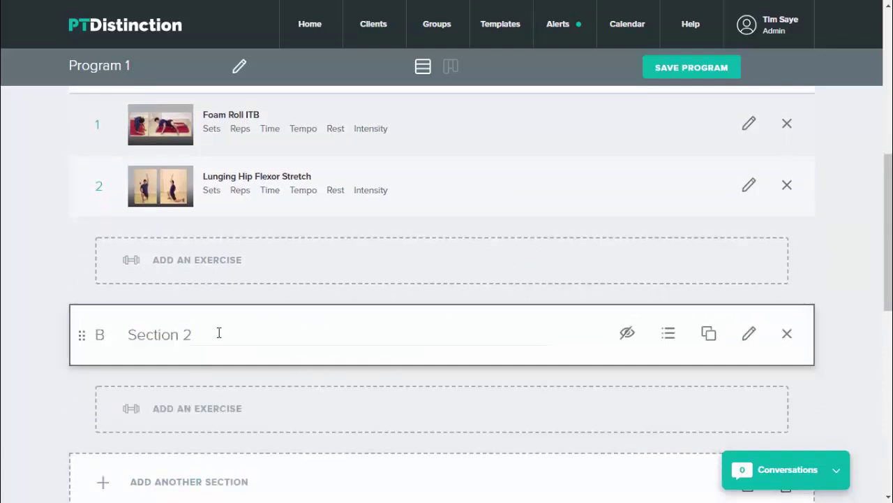
pyautogui.press('BackSpace')
pyautogui.press('BackSpace')
pyautogui.press('BackSpace')
pyautogui.press('BackSpace')
pyautogui.press('BackSpace')
pyautogui.press('BackSpace')
pyautogui.press('BackSpace')
pyautogui.press('BackSpace')
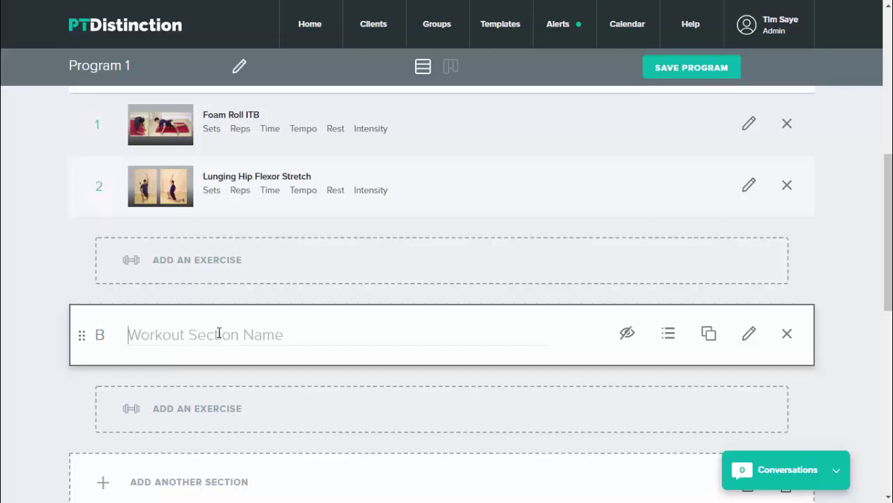
pyautogui.press('capslock')
pyautogui.write('C')
pyautogui.press('capslock')
pyautogui.write('irc')
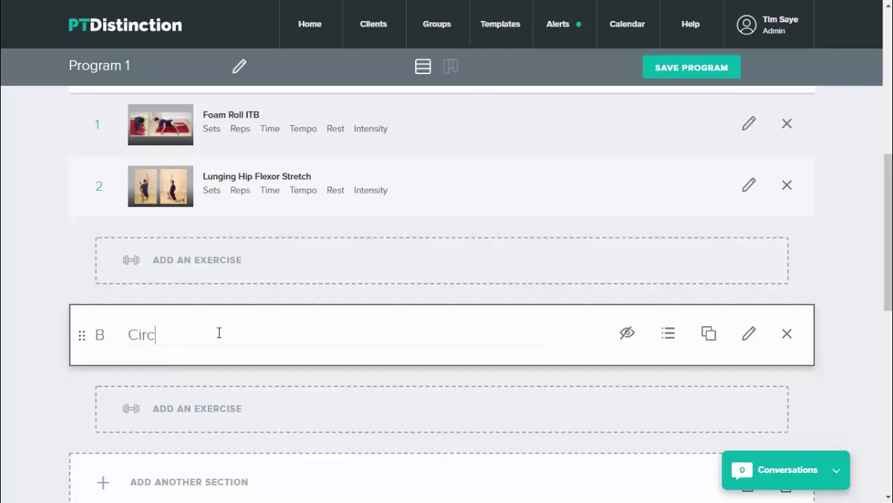
pyautogui.write('uit 1')
# - Search 'split squat dumbbell' and pick Dumbbell Split Squat for Circuit 1
pyautogui.scroll(-1, 248, 338)
pyautogui.click(246, 356)
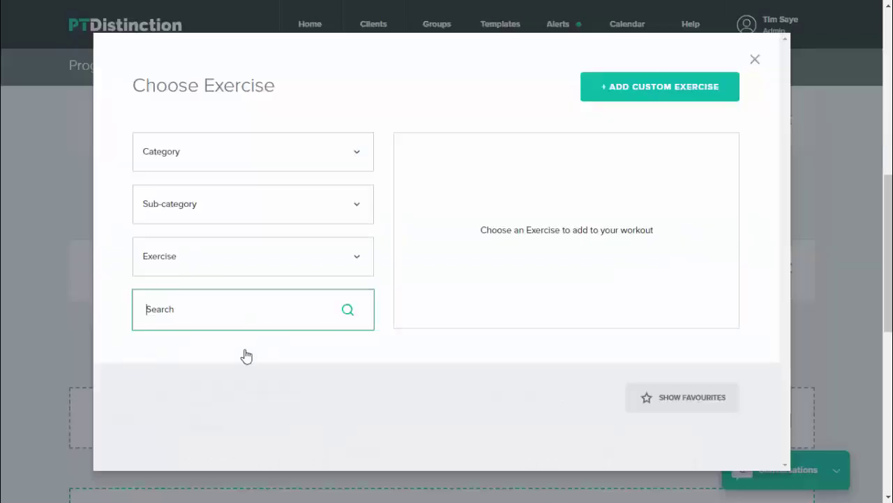
pyautogui.write('sp')
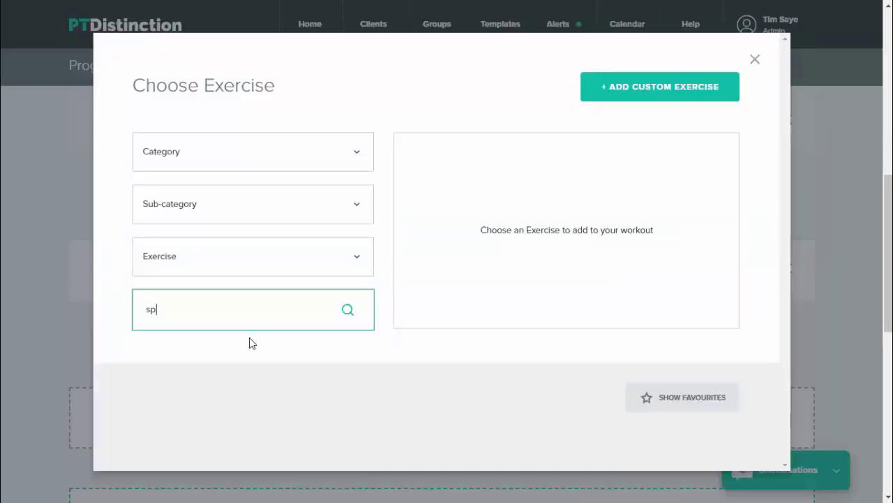
pyautogui.write('lit squat ')
pyautogui.write('dumbbell')
pyautogui.press('Return')
pyautogui.scroll(-3, 250, 337)
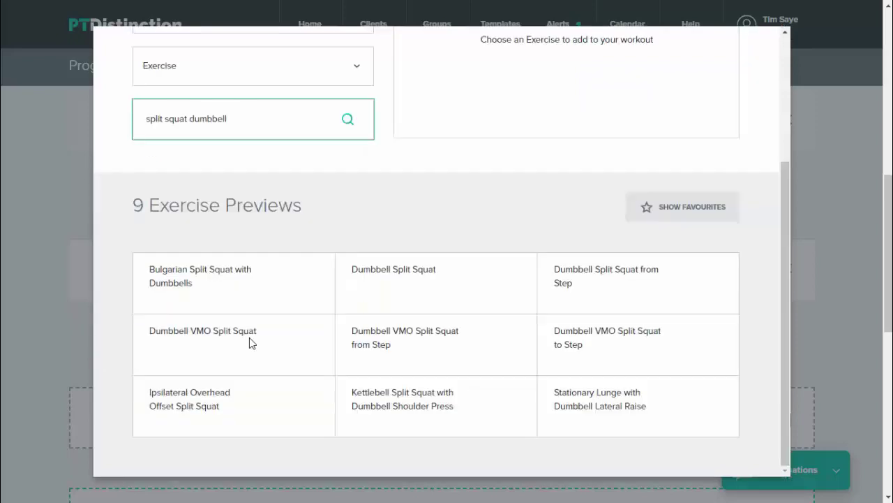
pyautogui.click(471, 293)
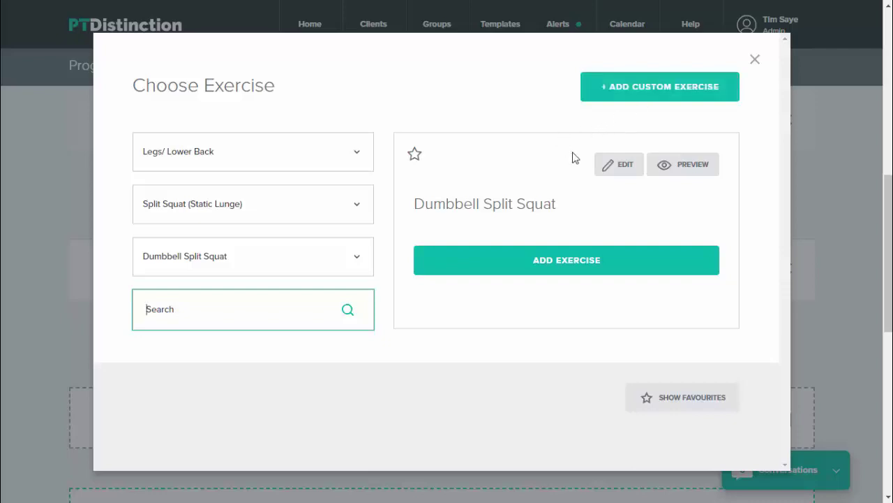
pyautogui.click(617, 168)
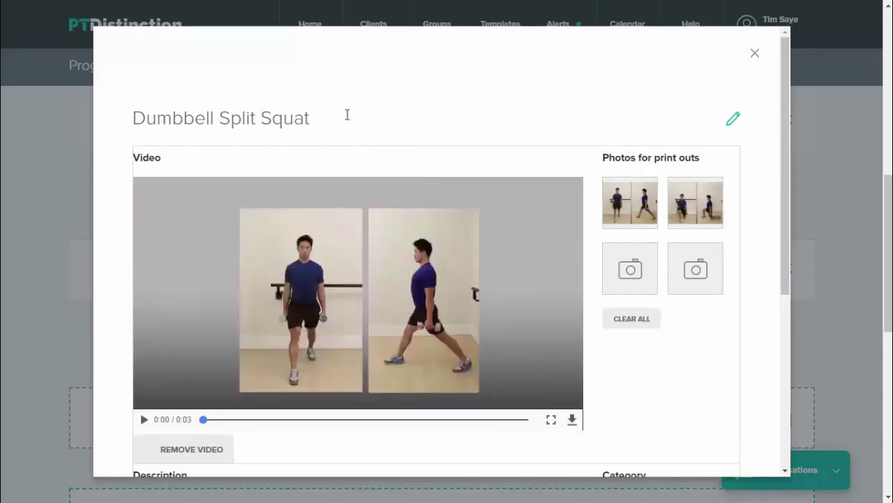
pyautogui.scroll(-1, 479, 279)
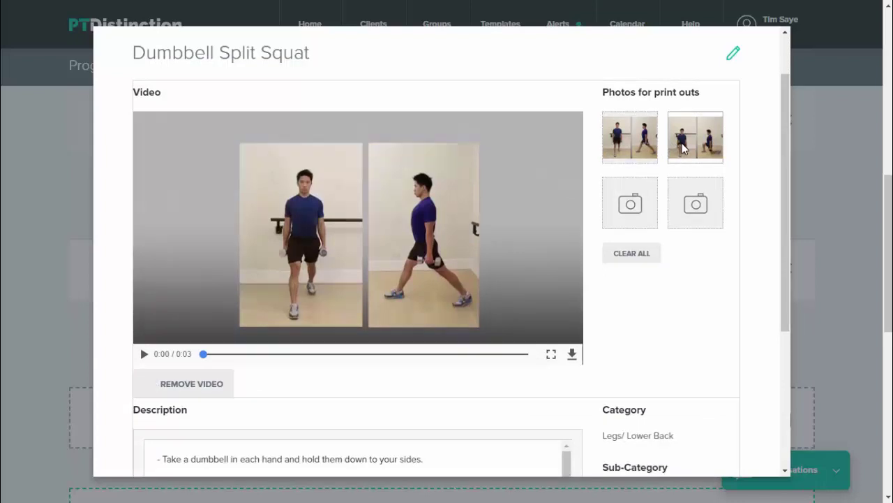
pyautogui.scroll(-1, 695, 174)
pyautogui.scroll(-2, 696, 178)
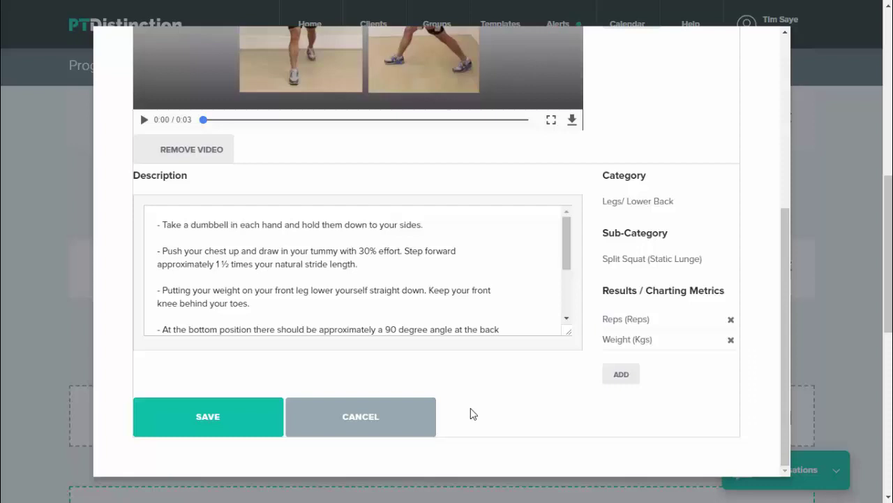
pyautogui.scroll(-1, 174, 376)
pyautogui.scroll(-2, 318, 417)
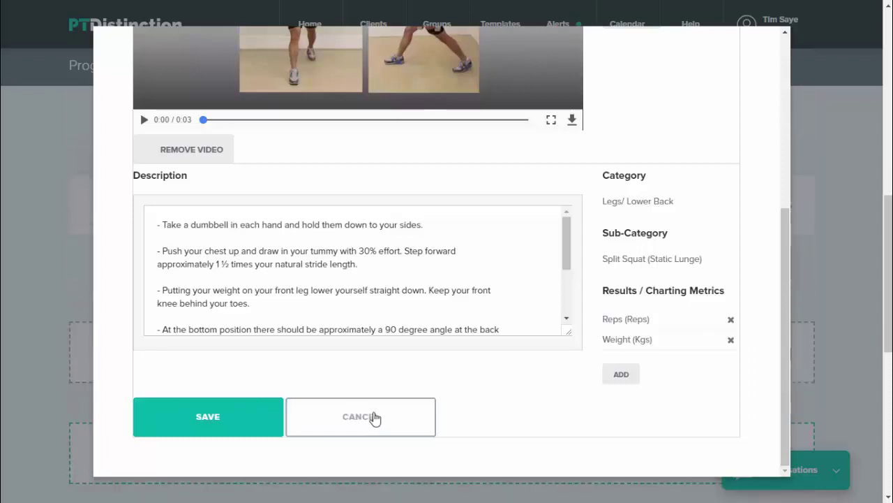
pyautogui.click(375, 417)
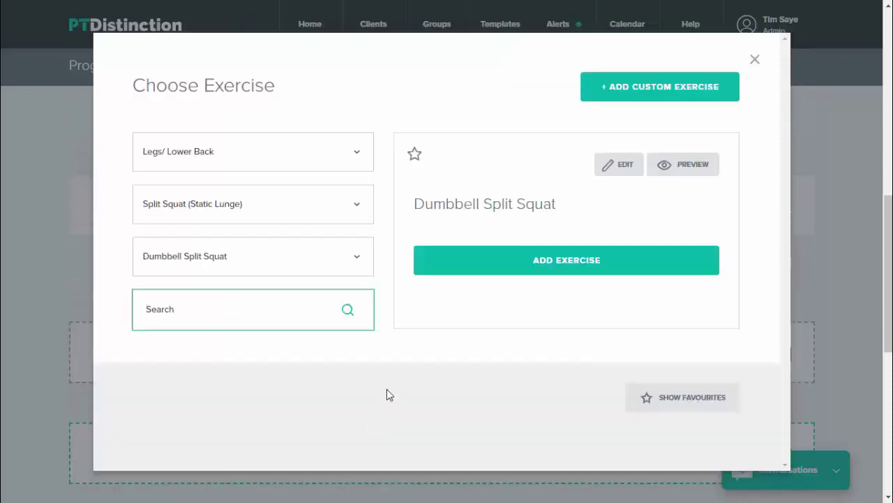
pyautogui.click(662, 88)
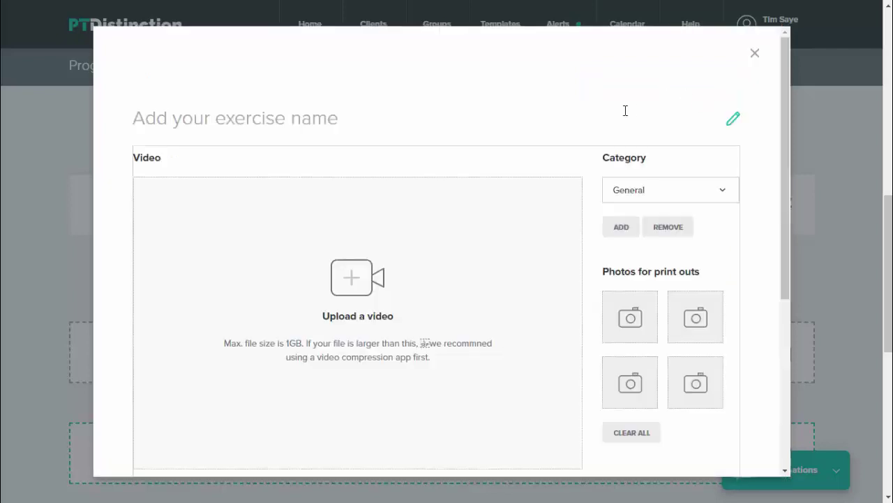
pyautogui.click(387, 120)
pyautogui.scroll(-3, 391, 241)
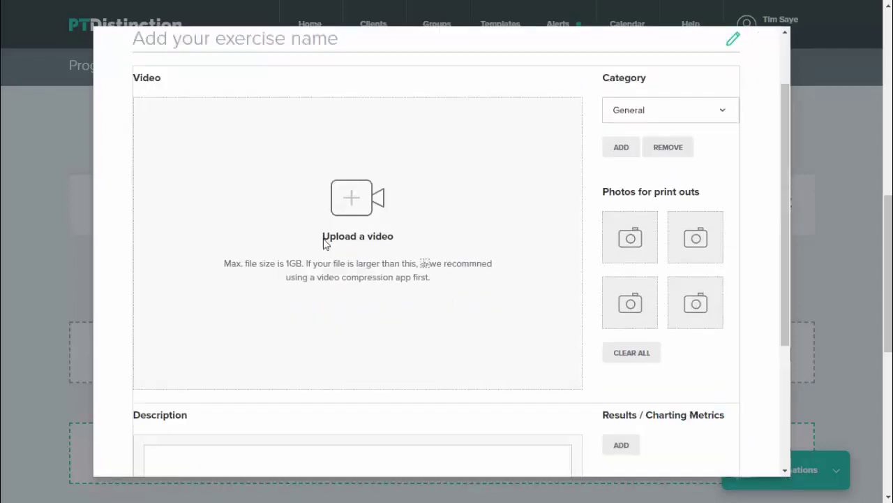
pyautogui.scroll(-3, 607, 262)
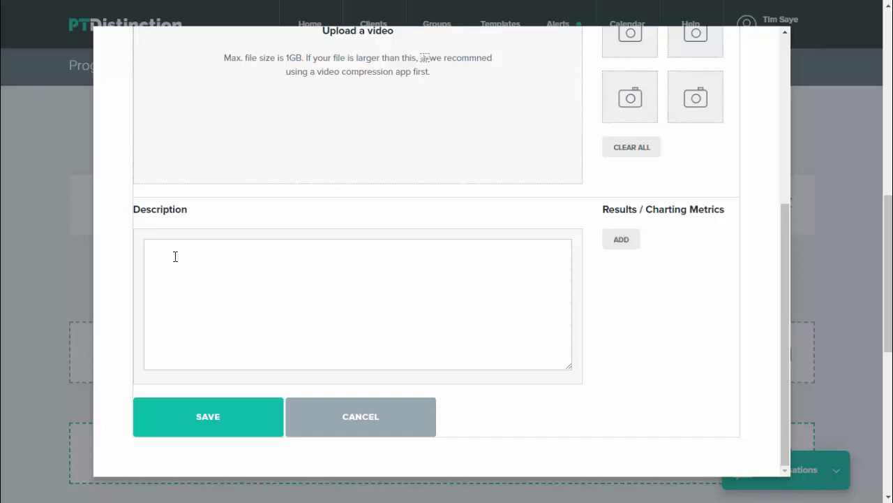
pyautogui.click(312, 287)
pyautogui.click(352, 416)
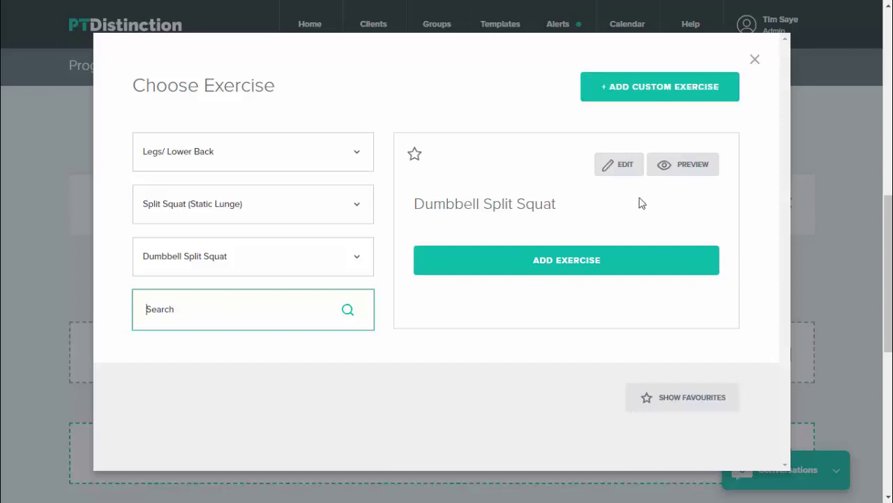
# - Add Dumbbell Split Squat to Circuit 1 with 3 sets of 12 reps, and save its settings
pyautogui.click(571, 259)
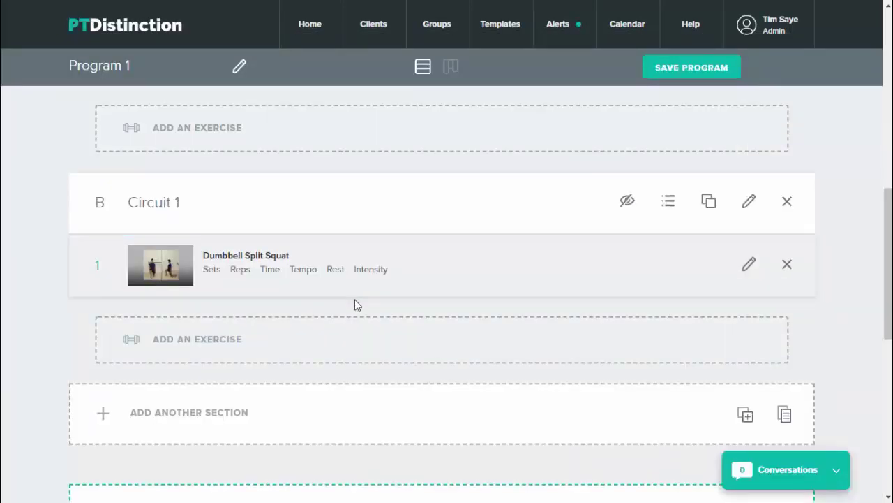
pyautogui.moveTo(432, 265)
pyautogui.click(308, 276)
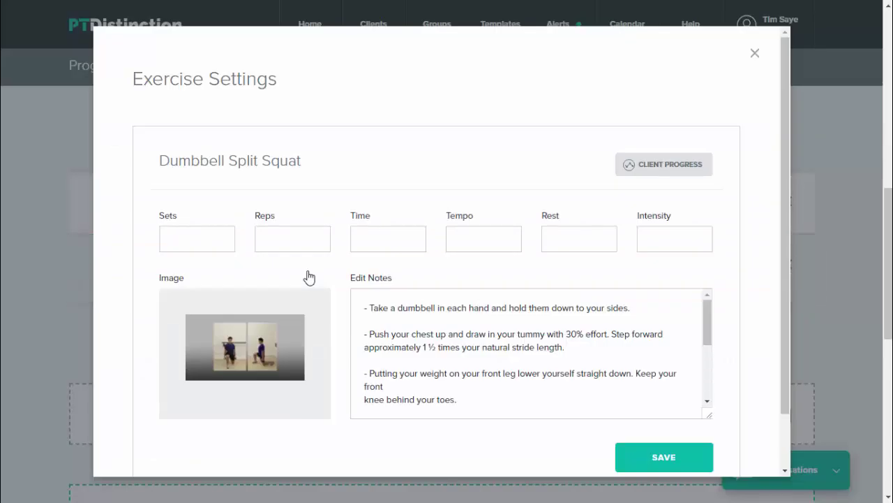
pyautogui.click(204, 233)
pyautogui.press('Tab')
pyautogui.write('12')
pyautogui.press('Tab')
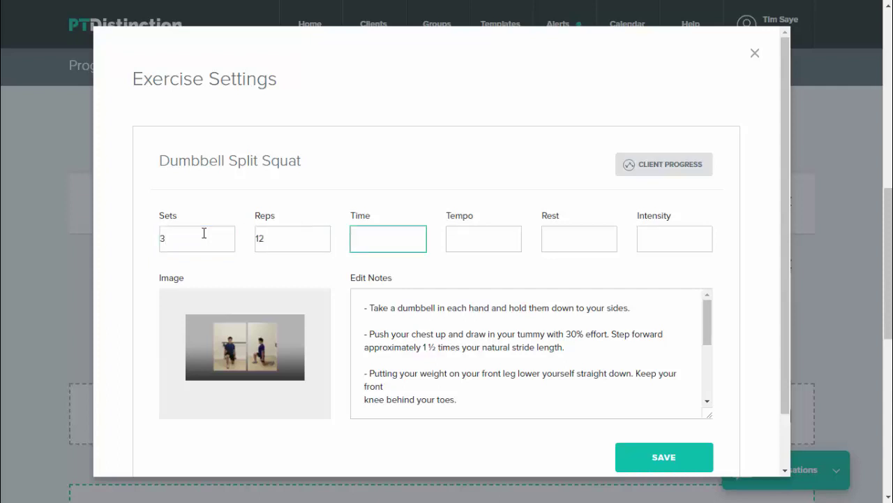
pyautogui.press('Tab')
pyautogui.press('Tab')
pyautogui.press('Tab')
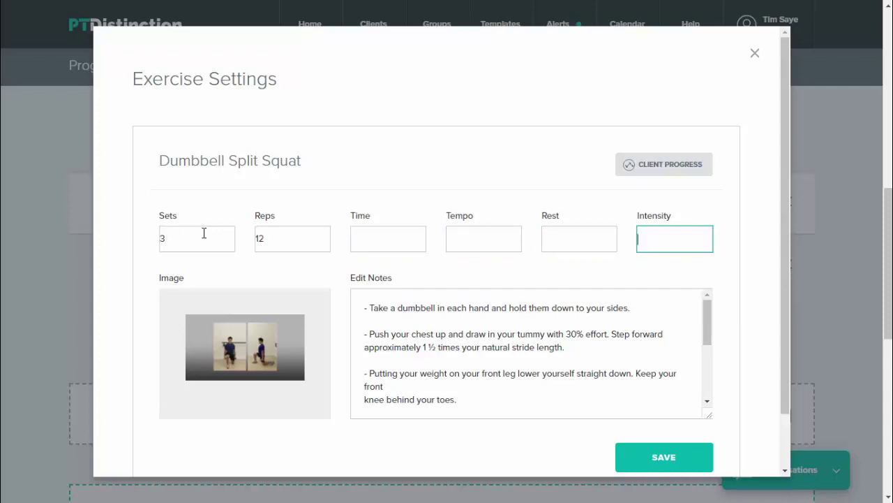
pyautogui.scroll(-1, 186, 207)
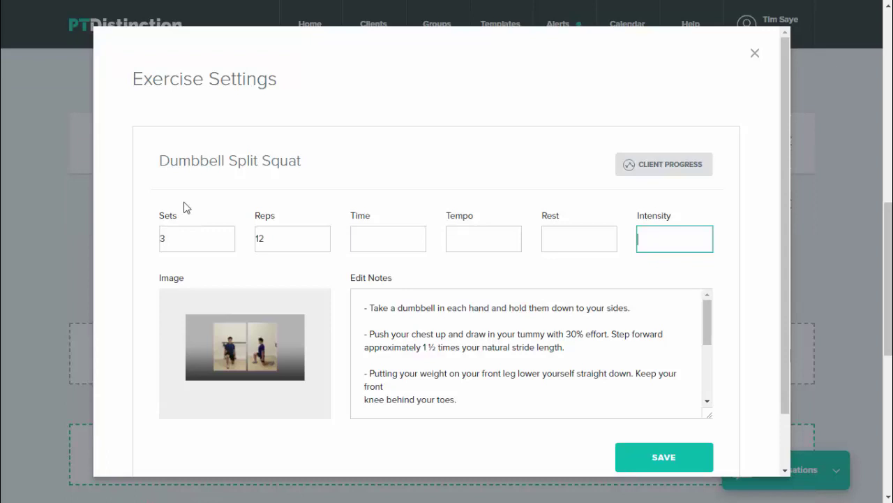
pyautogui.scroll(1, 203, 233)
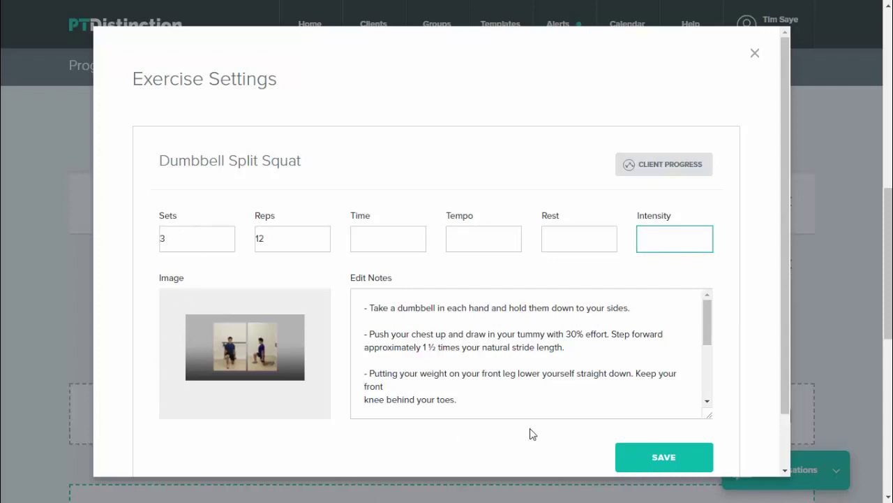
pyautogui.click(663, 456)
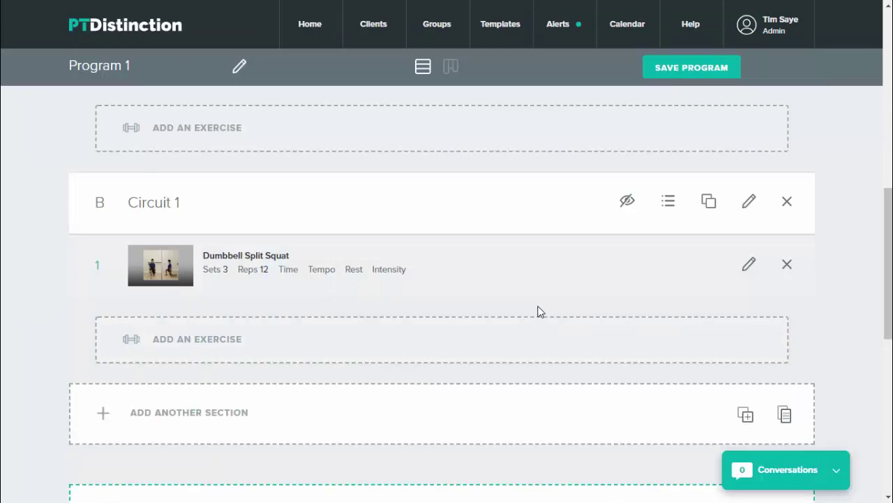
pyautogui.moveTo(538, 272)
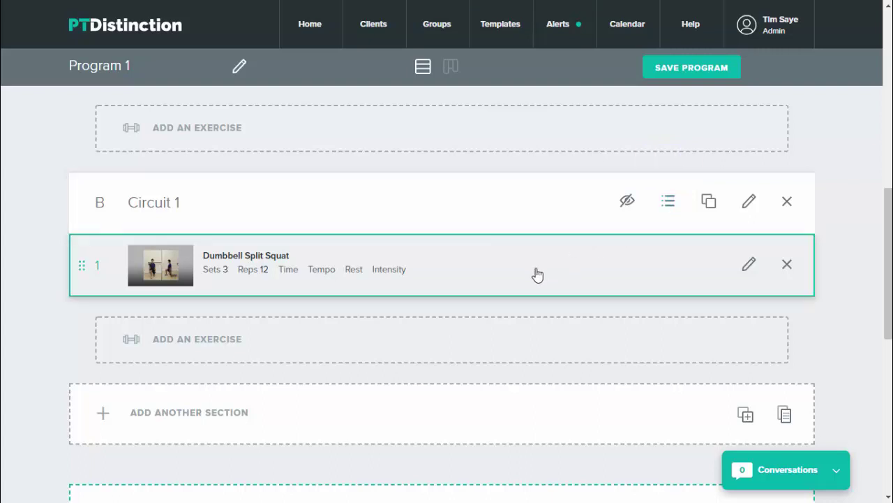
pyautogui.scroll(-1, 469, 323)
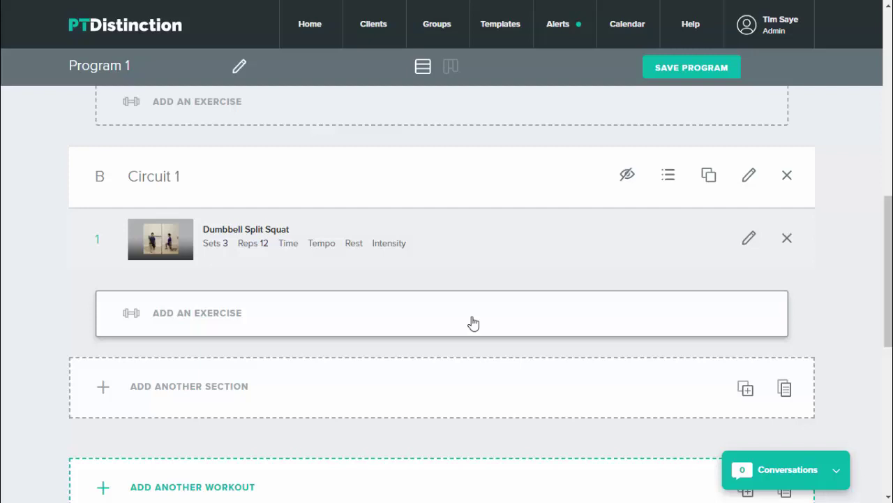
pyautogui.scroll(-3, 491, 309)
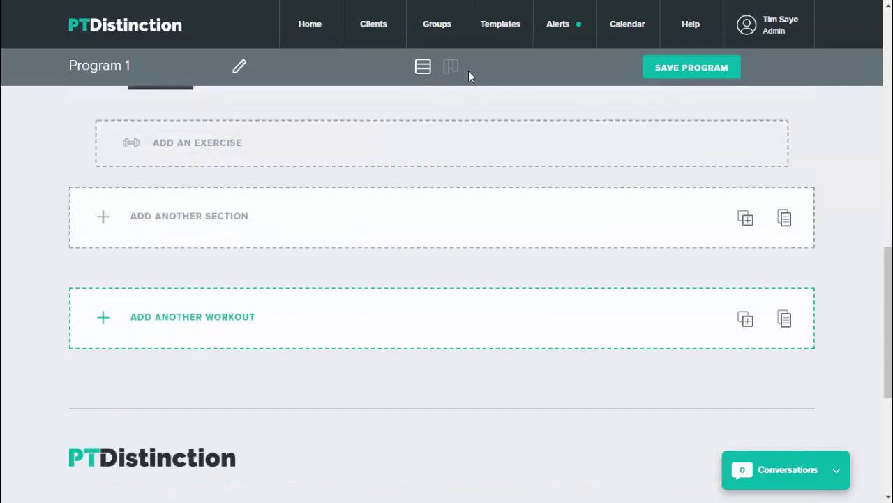
# - In board view, add Workout 2 and give its section a Back Squat
pyautogui.click(424, 67)
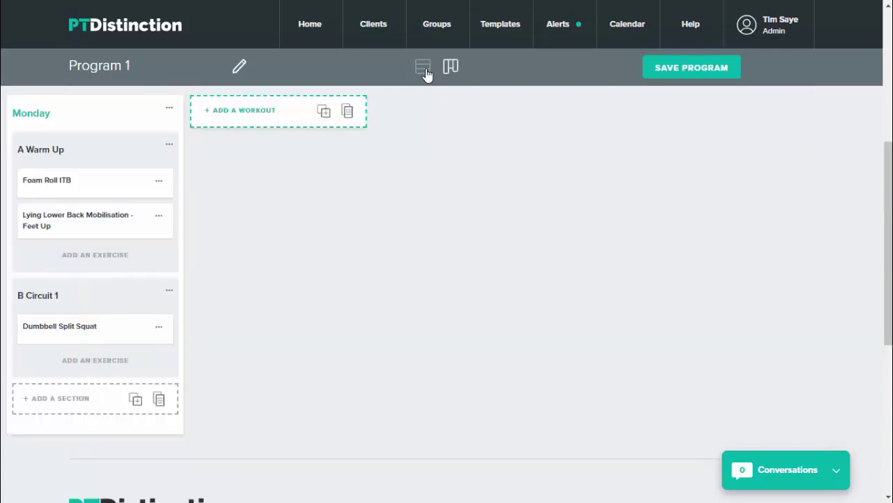
pyautogui.scroll(1, 416, 228)
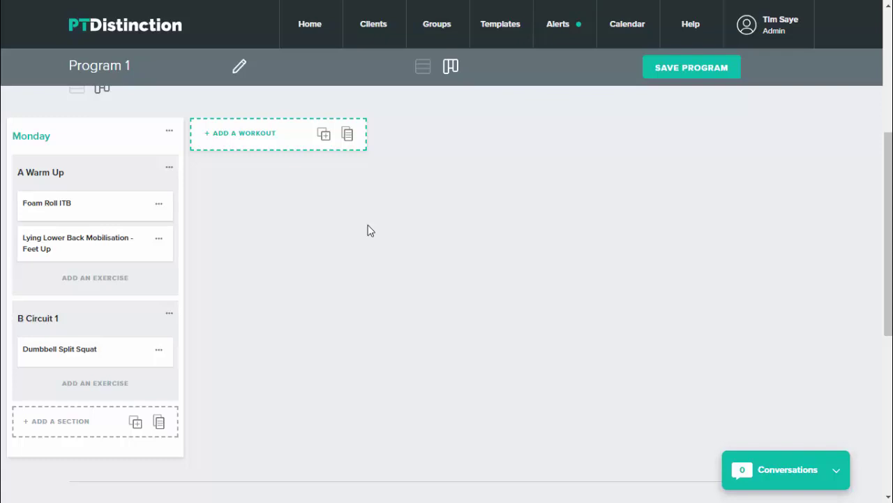
pyautogui.click(271, 142)
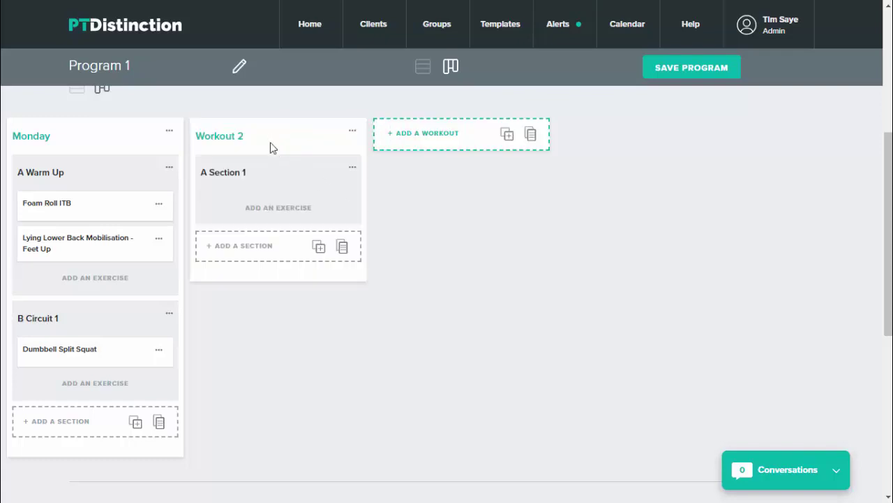
pyautogui.click(274, 213)
pyautogui.write('squ')
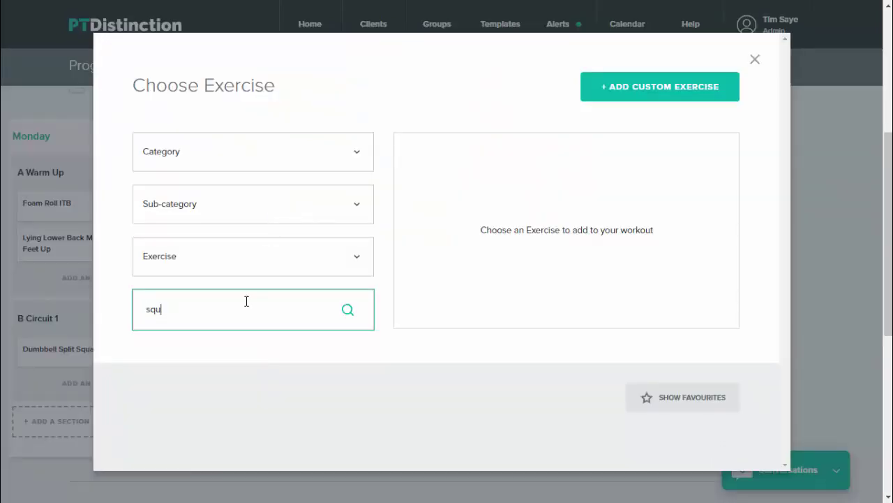
pyautogui.write('at')
pyautogui.press('Return')
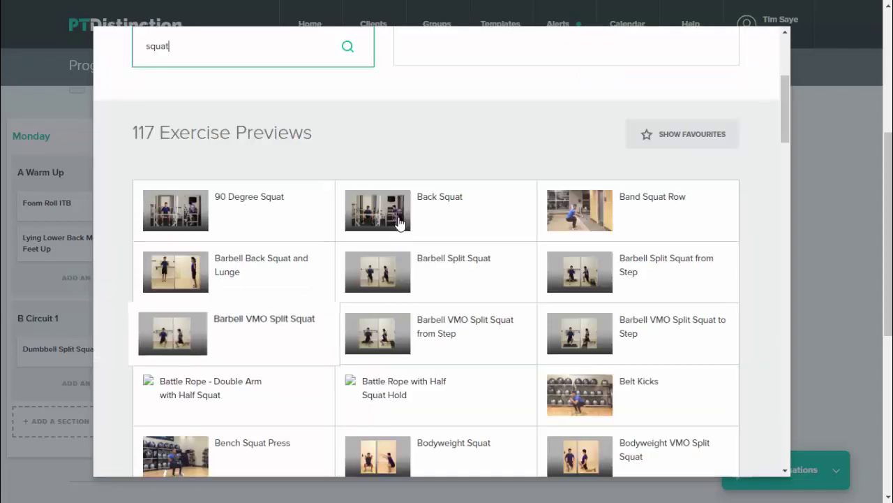
pyautogui.click(433, 213)
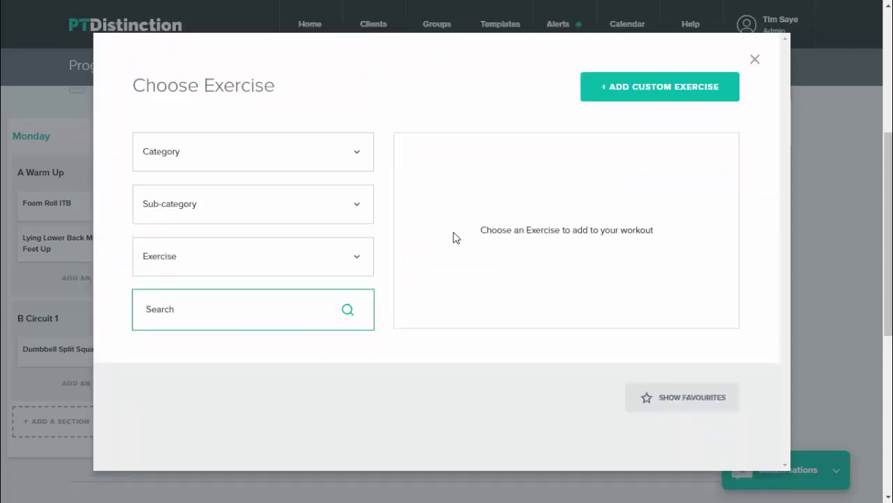
pyautogui.click(543, 262)
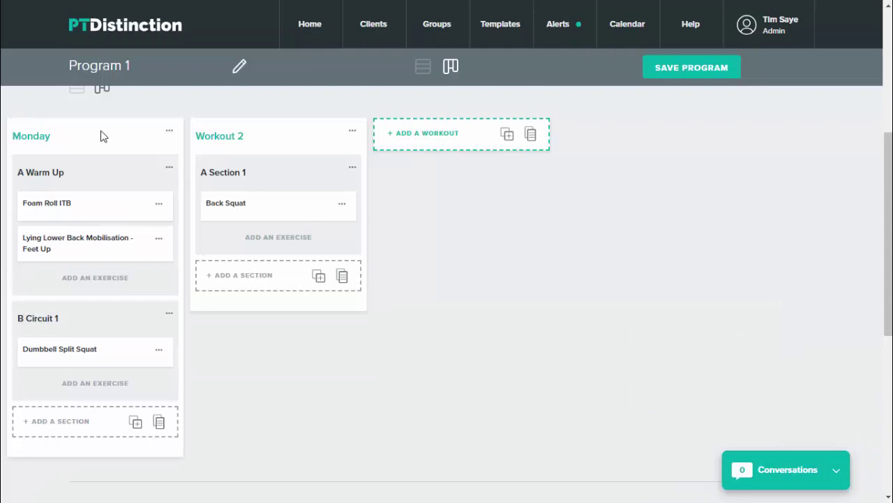
# - Drag the Monday workout after Workout 2, and move Circuit 1 into Workout 1
pyautogui.moveTo(100, 135)
pyautogui.mouseDown()
pyautogui.moveTo(255, 200)
pyautogui.moveTo(390, 319)
pyautogui.moveTo(379, 312)
pyautogui.mouseUp()
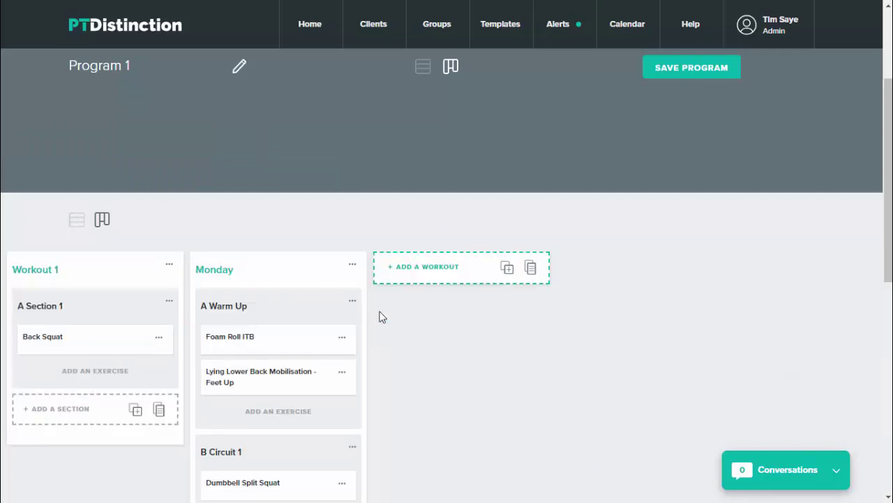
pyautogui.scroll(-1, 384, 328)
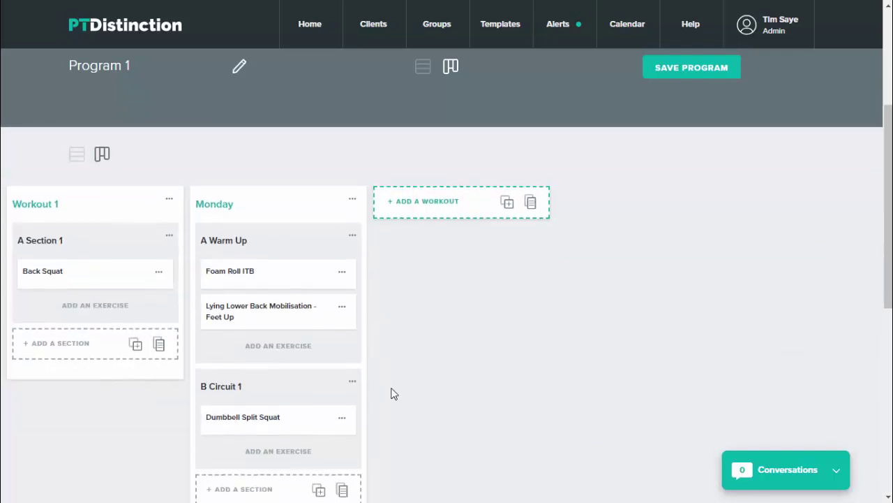
pyautogui.scroll(-1, 433, 387)
pyautogui.scroll(-1, 433, 377)
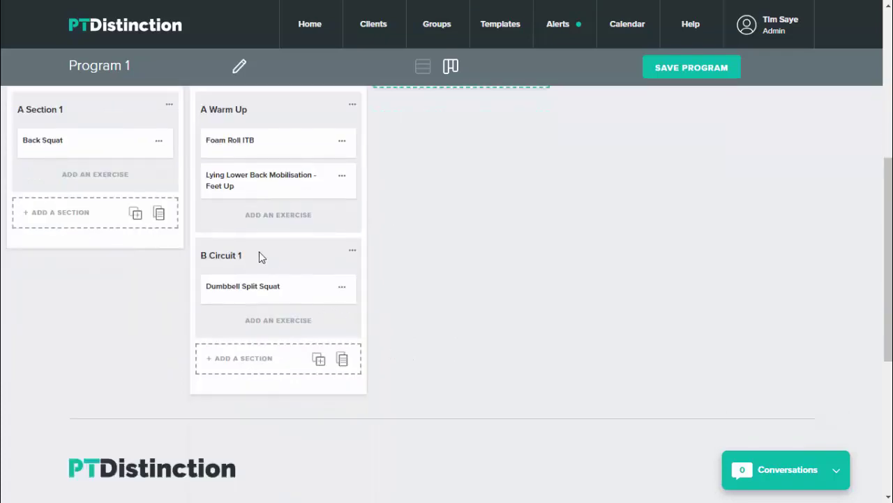
pyautogui.moveTo(202, 255)
pyautogui.mouseDown()
pyautogui.moveTo(109, 243)
pyautogui.moveTo(86, 266)
pyautogui.moveTo(68, 264)
pyautogui.mouseUp()
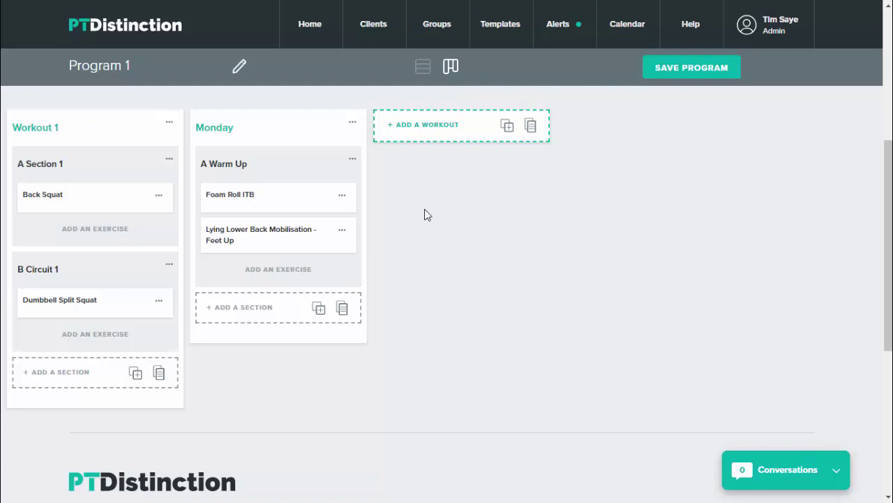
pyautogui.scroll(1, 395, 291)
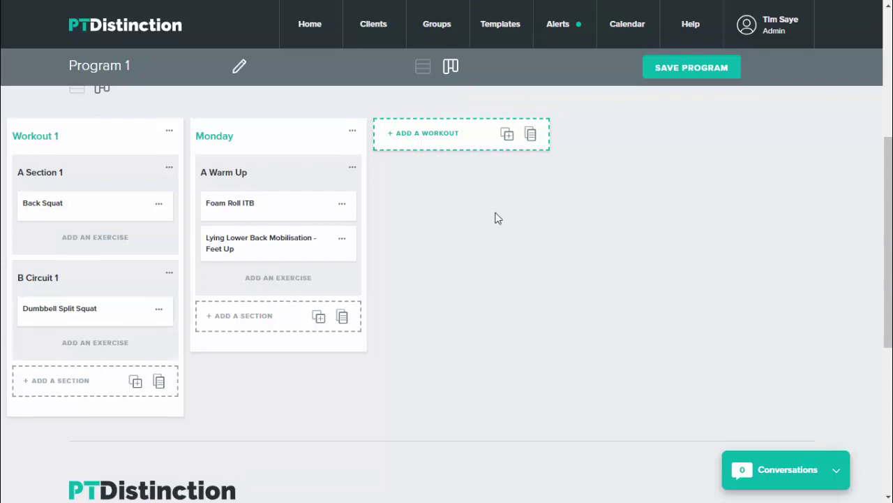
# - Save Program 1 and dismiss the 'Program saved' confirmation
pyautogui.click(679, 68)
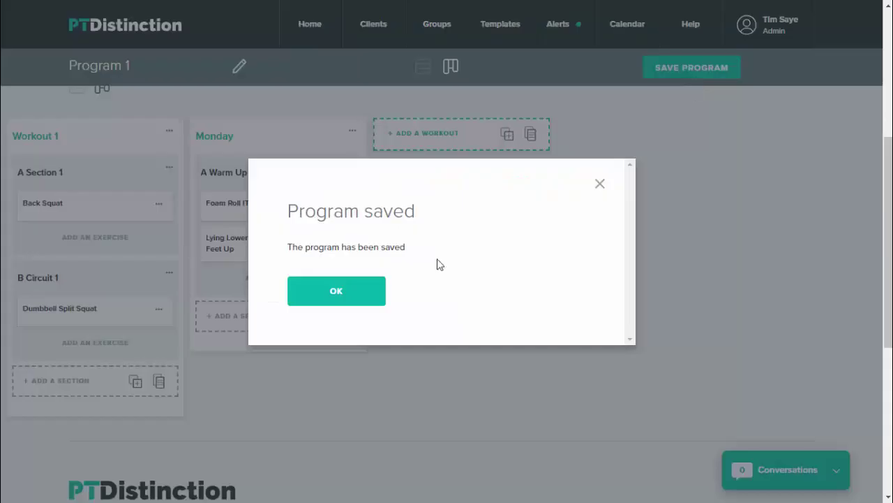
pyautogui.click(352, 294)
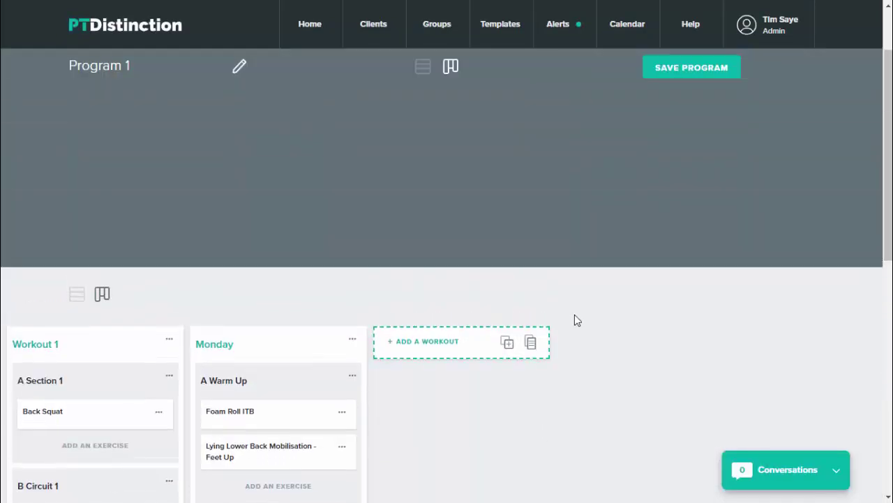